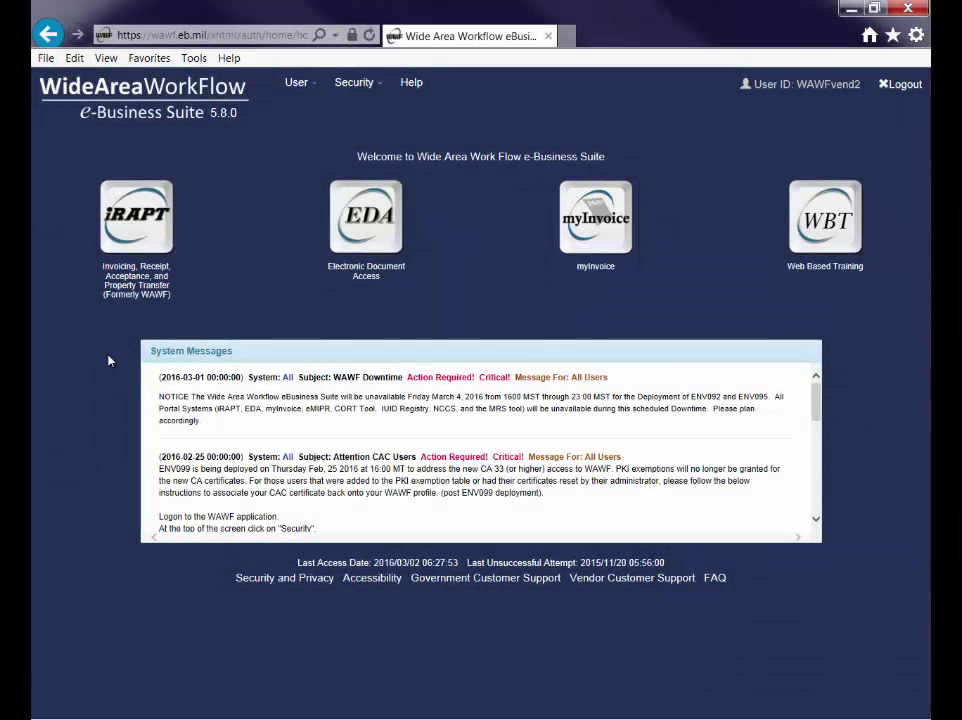
Open the myInvoice reports list and review its help page describing each report type.
left_click(586, 238)
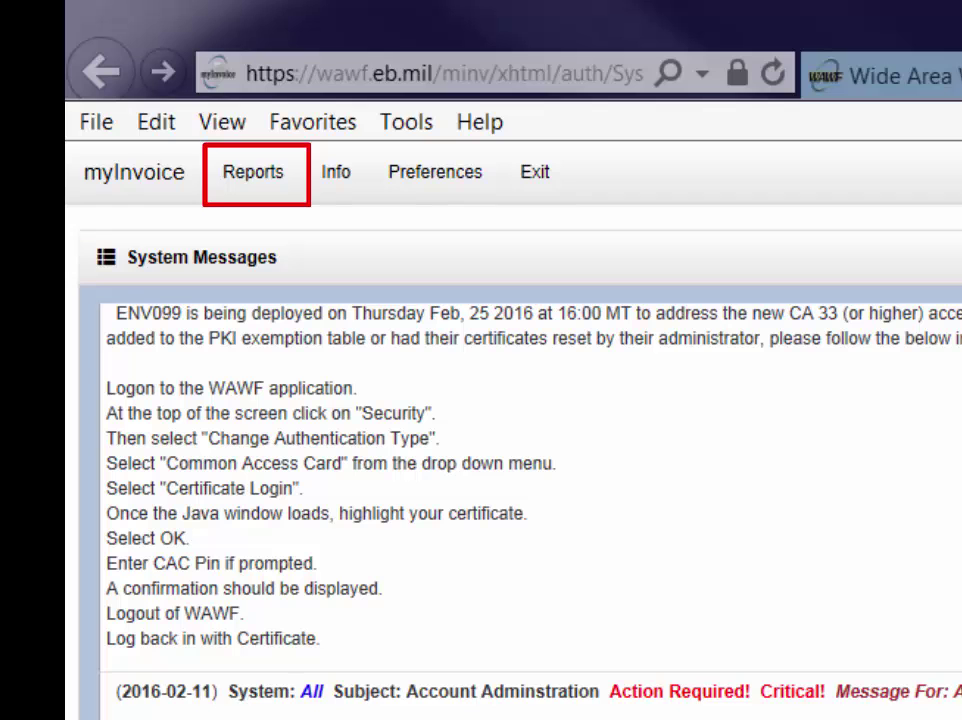
left_click(300, 182)
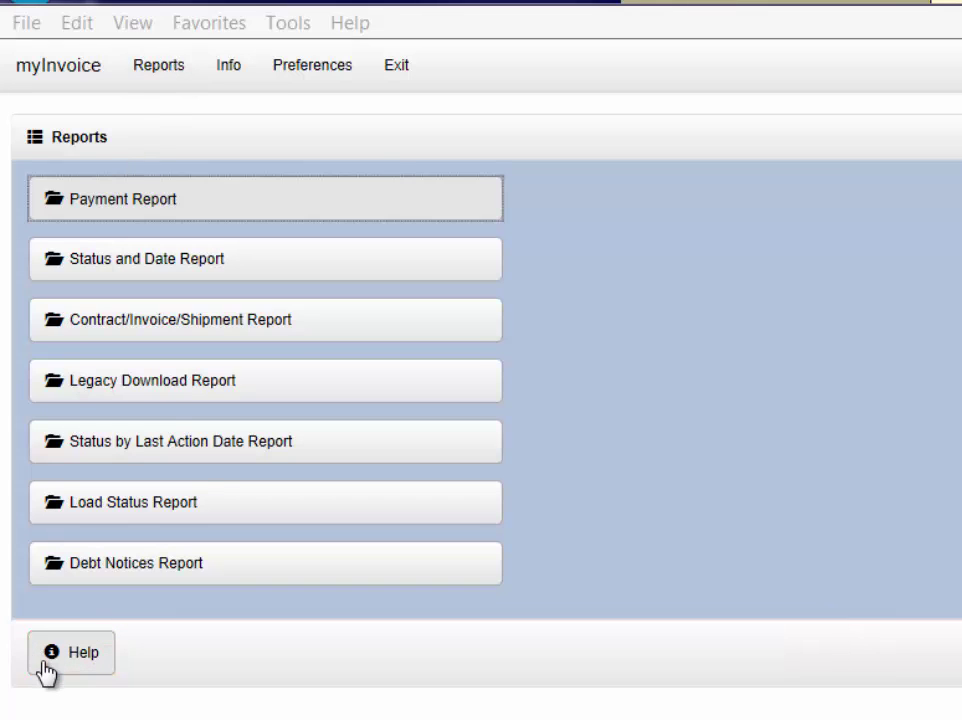
left_click(45, 666)
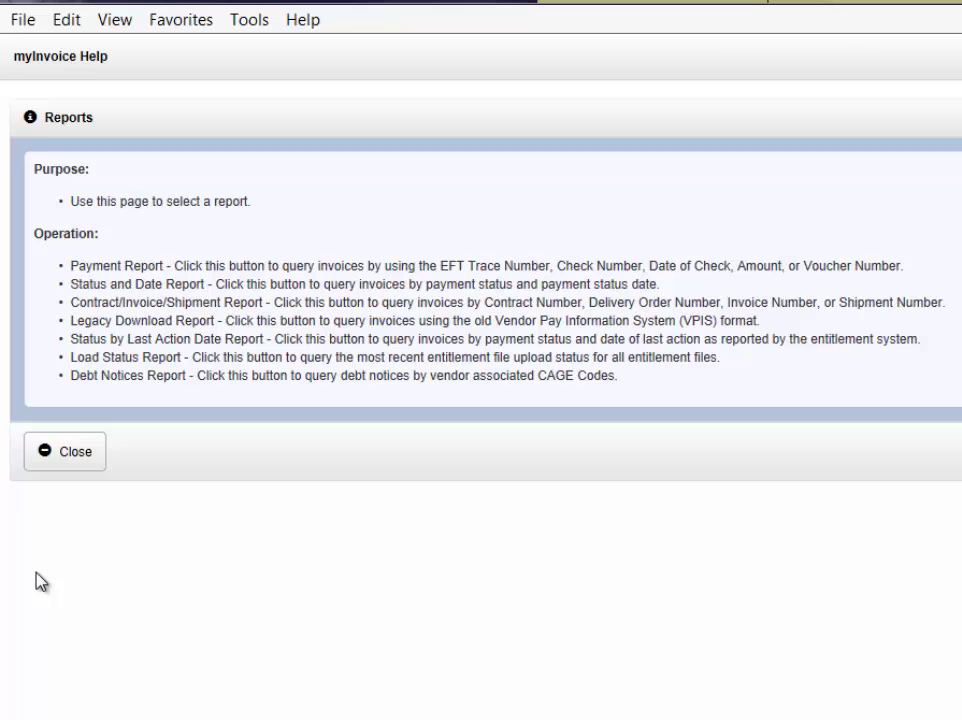
left_click(72, 452)
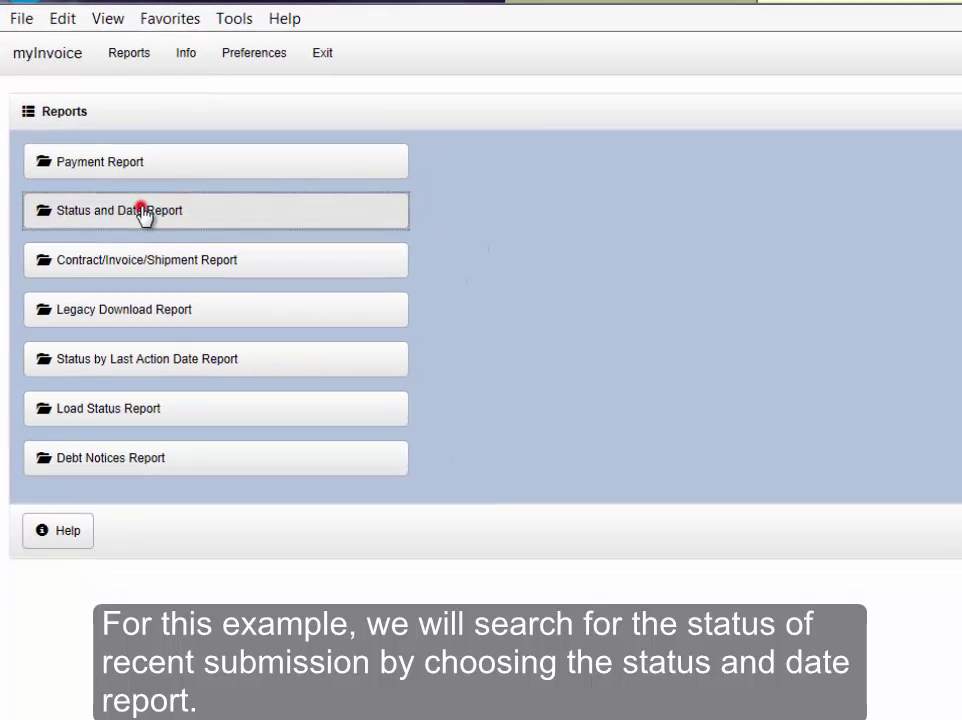
Open the Status and Date Report with CAGE Code as the search basis and PAID as the payment status.
left_click(155, 224)
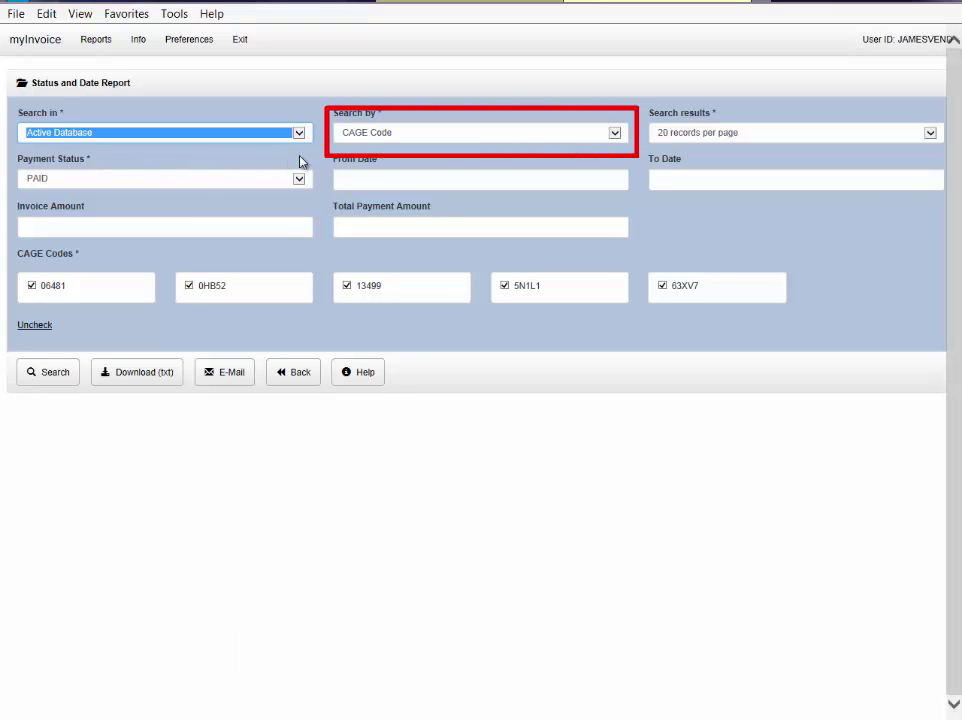
left_click(615, 133)
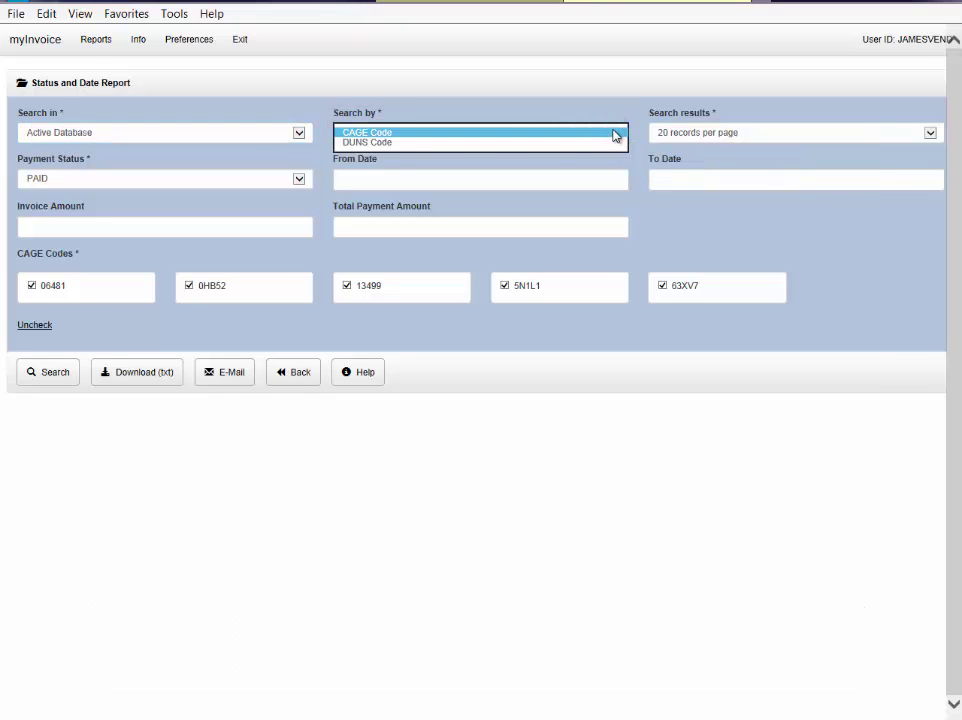
left_click(614, 133)
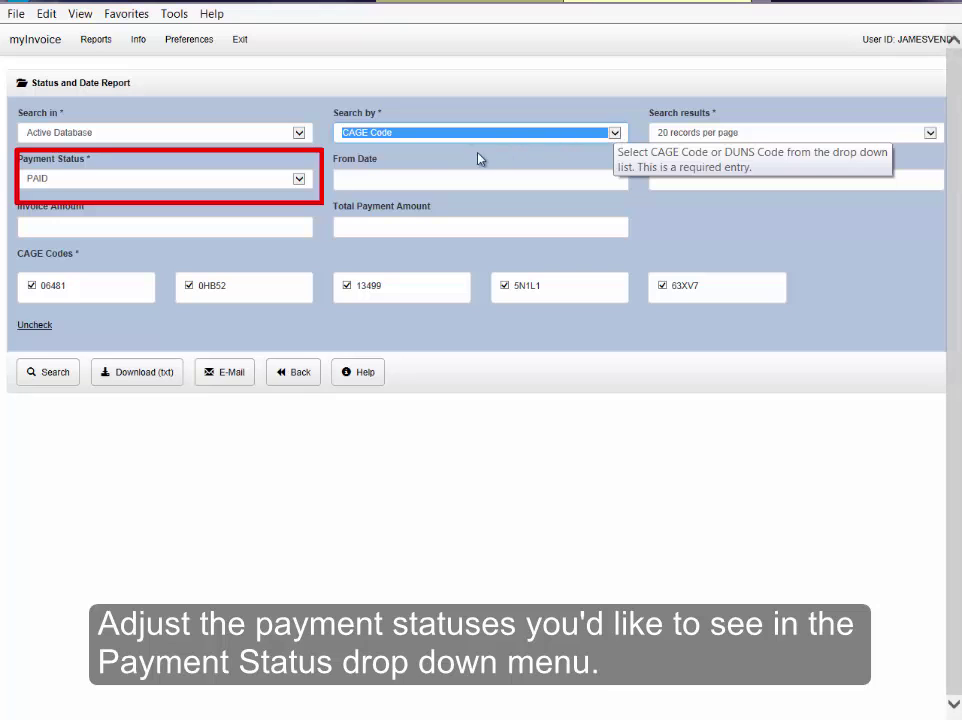
left_click(302, 182)
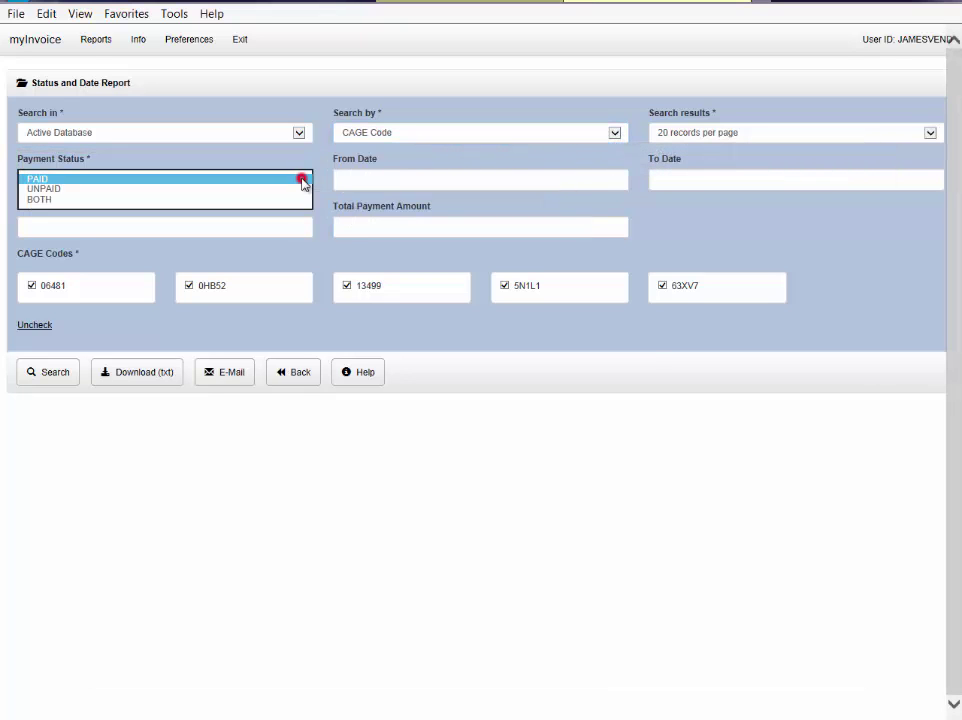
left_click(302, 180)
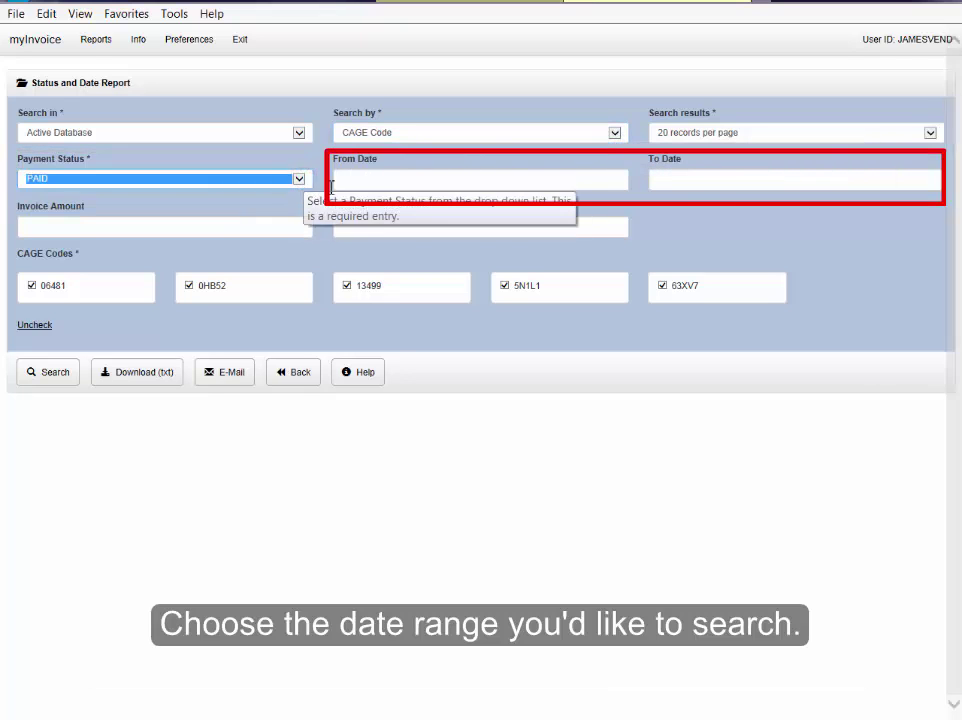
Set the report's date range from 2016/03/01 to 2016/03/03.
left_click(569, 187)
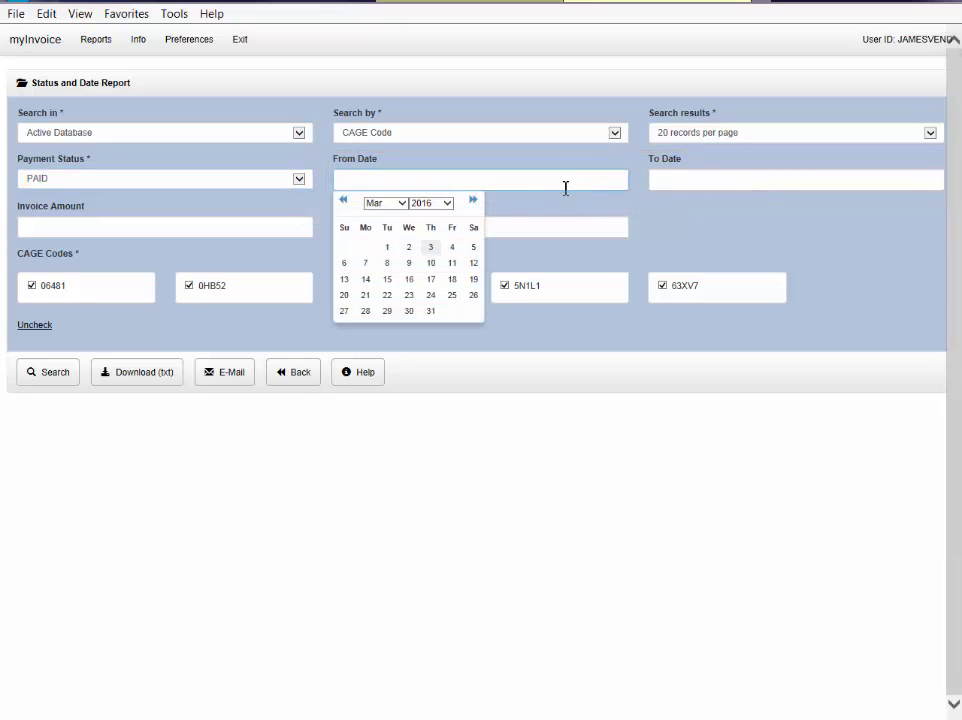
left_click(387, 247)
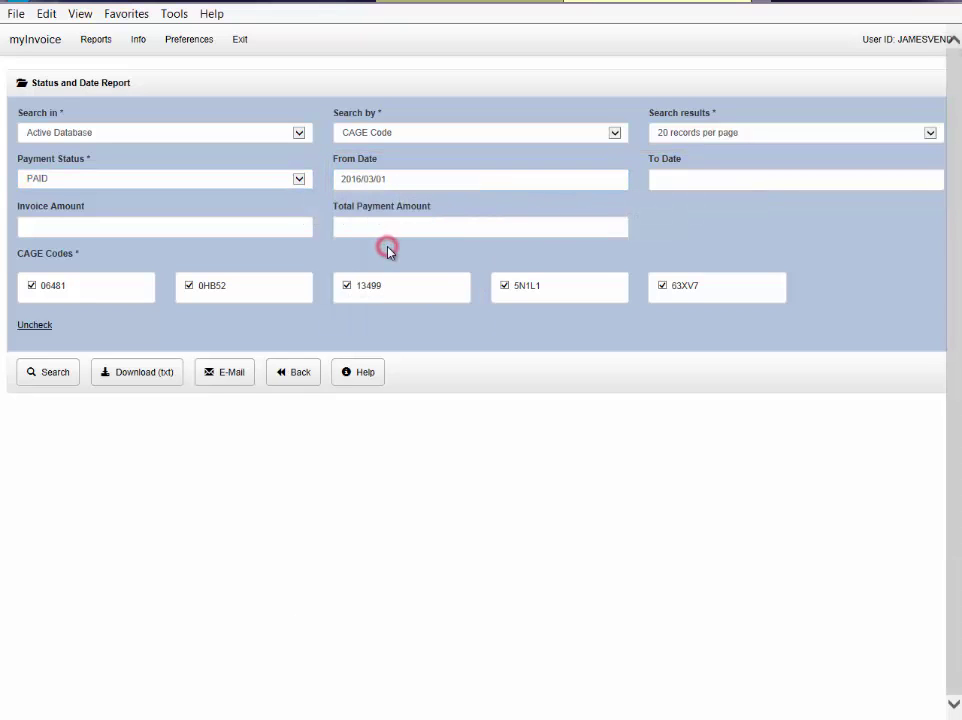
left_click(884, 180)
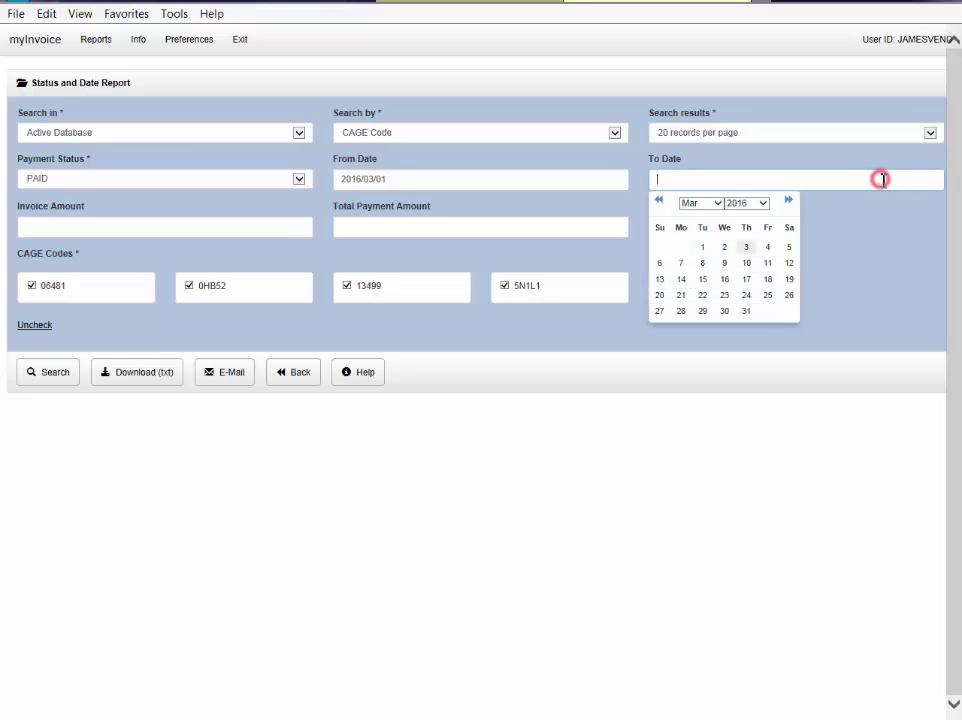
left_click(746, 248)
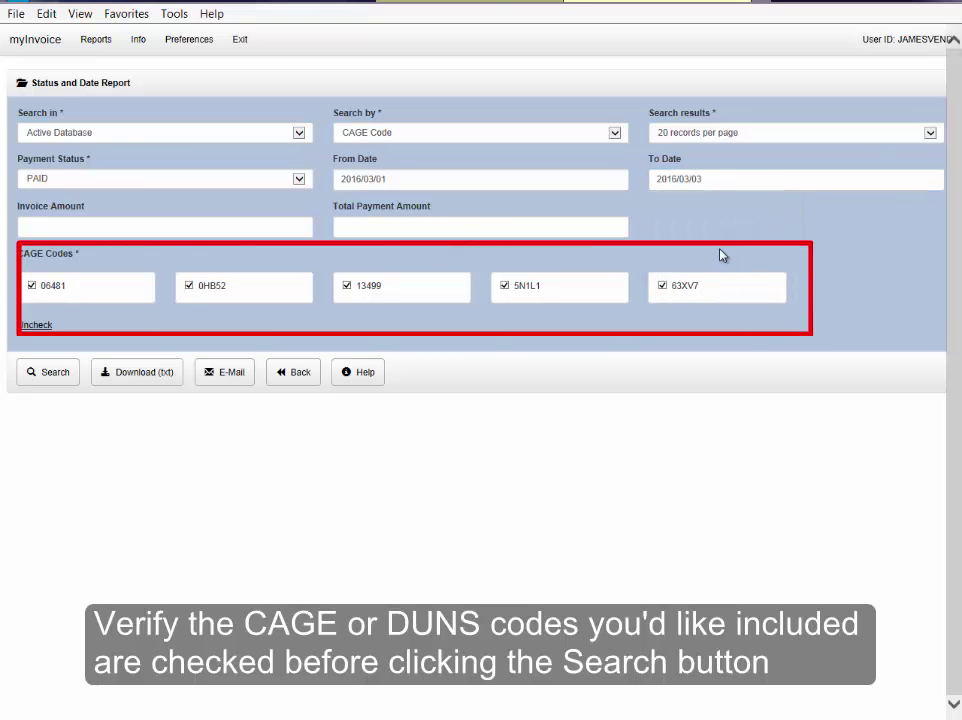
Exclude CAGE codes 5N1L1 and 13499 from the report and run the search.
left_click(505, 287)
left_click(348, 287)
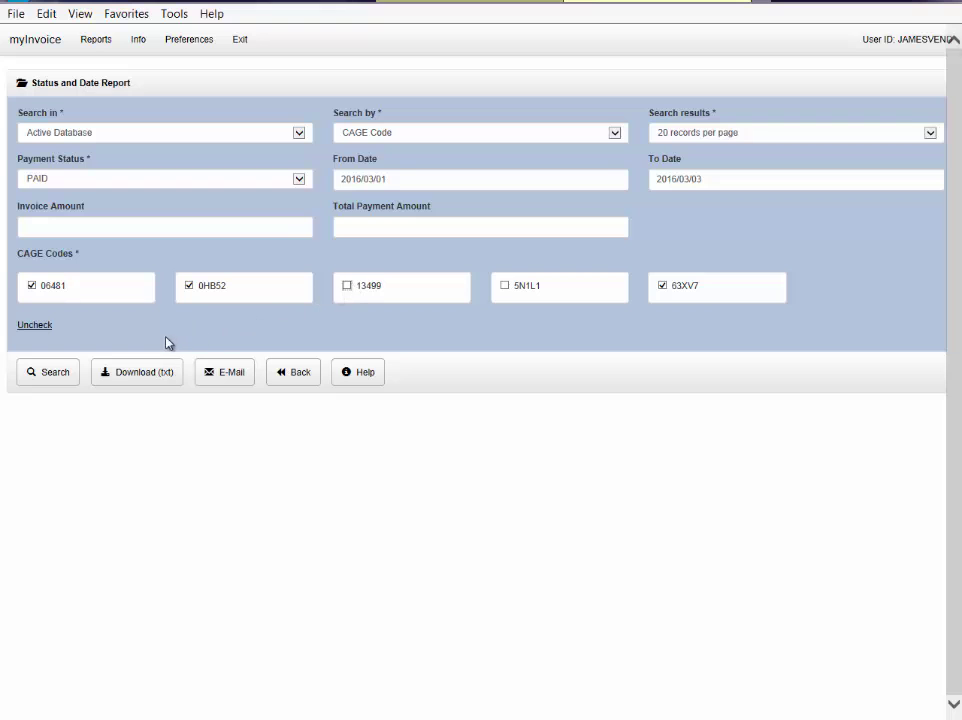
left_click(47, 375)
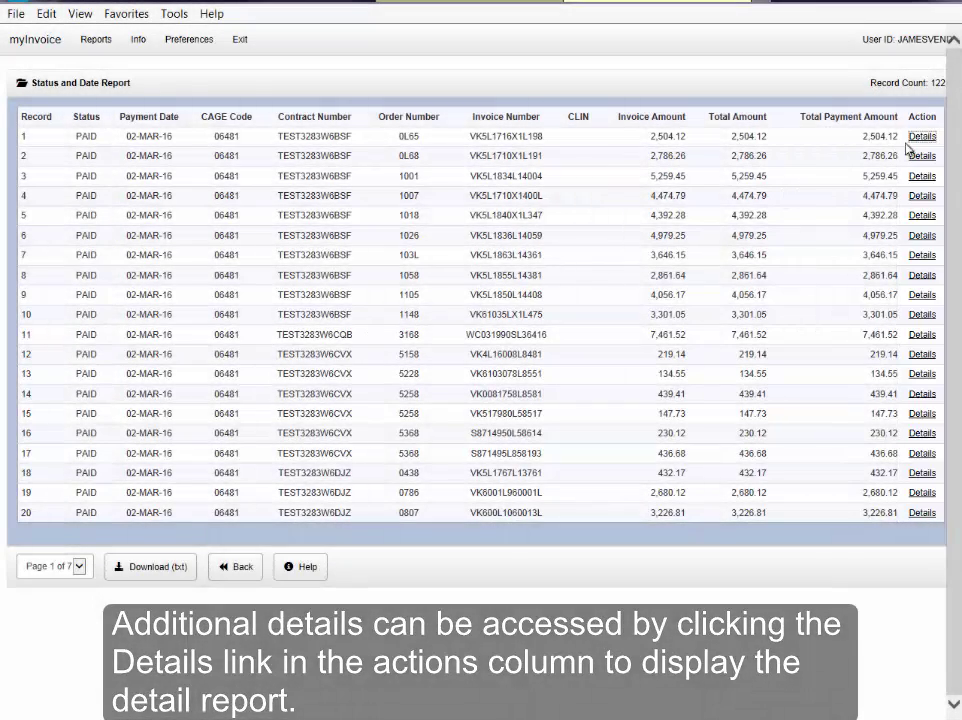
View the detail report of the first record and return to the results list.
left_click(918, 142)
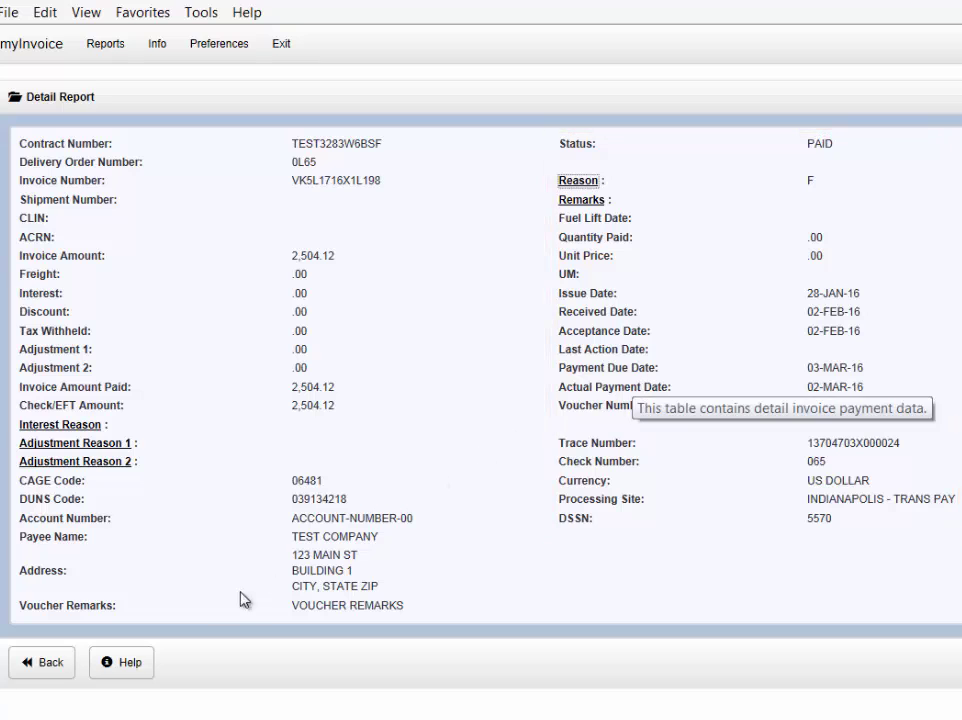
left_click(50, 664)
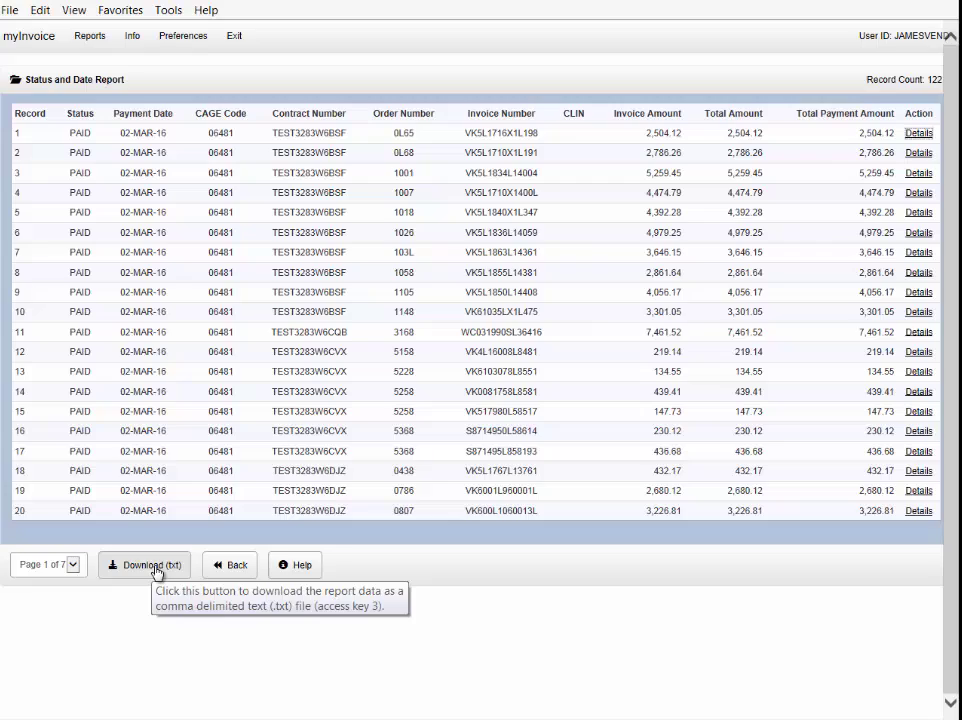
Download the report results as a text file and save it to the Desktop as download.txt.
left_click(156, 568)
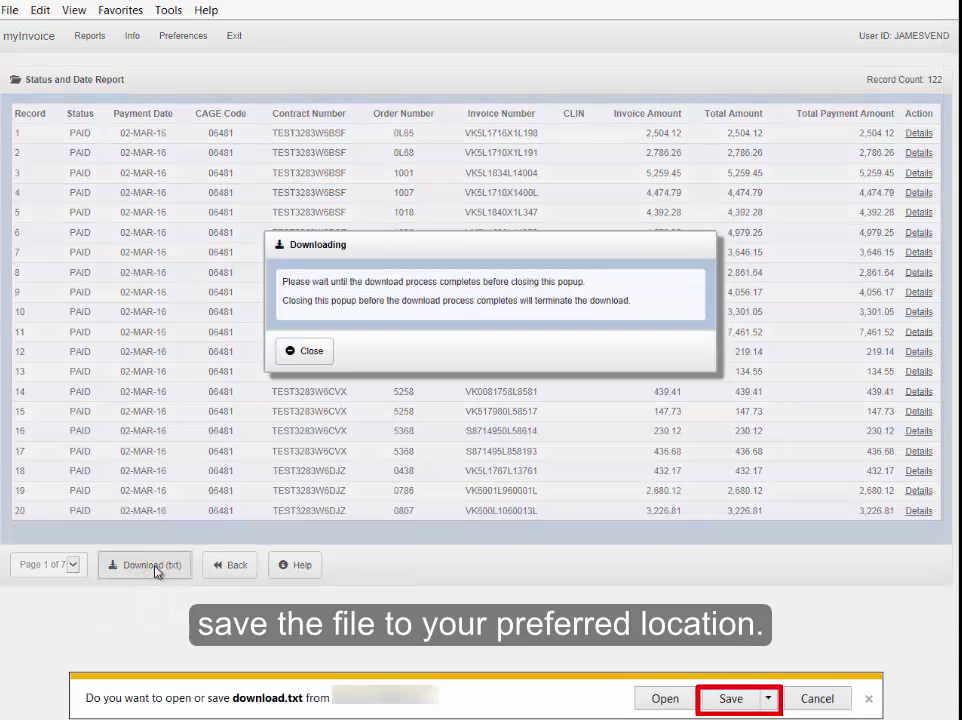
left_click(770, 700)
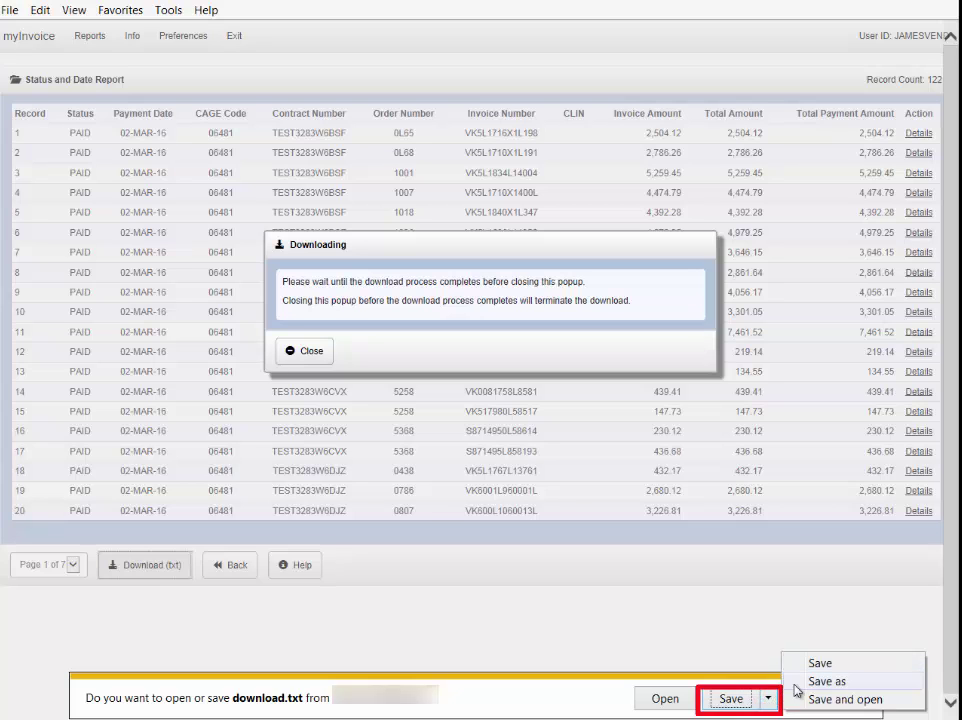
left_click(806, 682)
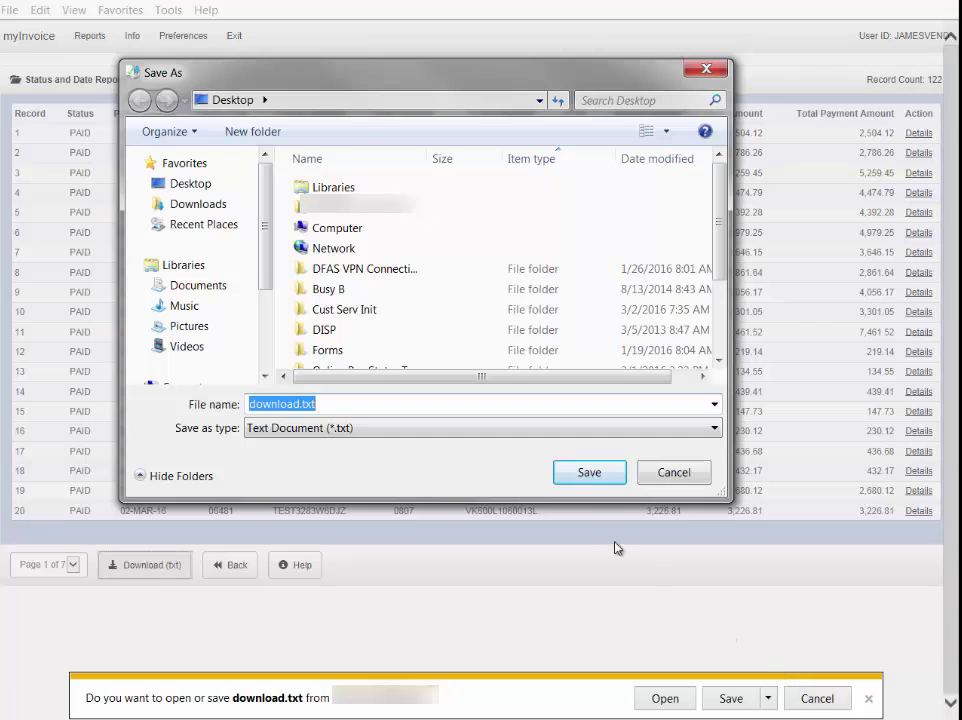
left_click(588, 472)
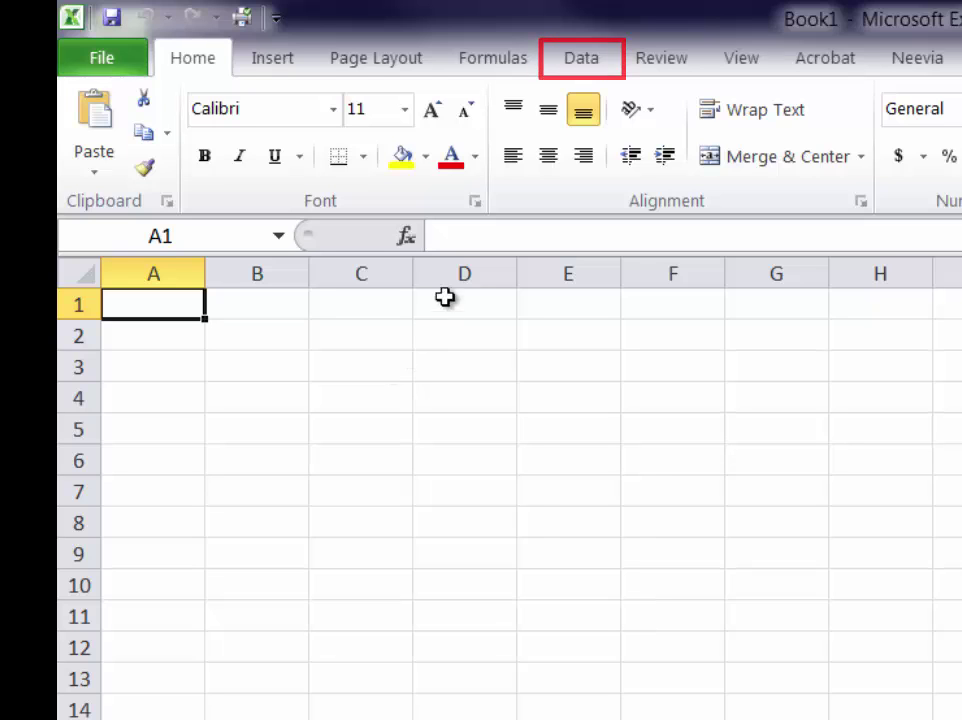
In a blank Excel workbook, start a text data import using download.txt from the Desktop.
left_click(584, 62)
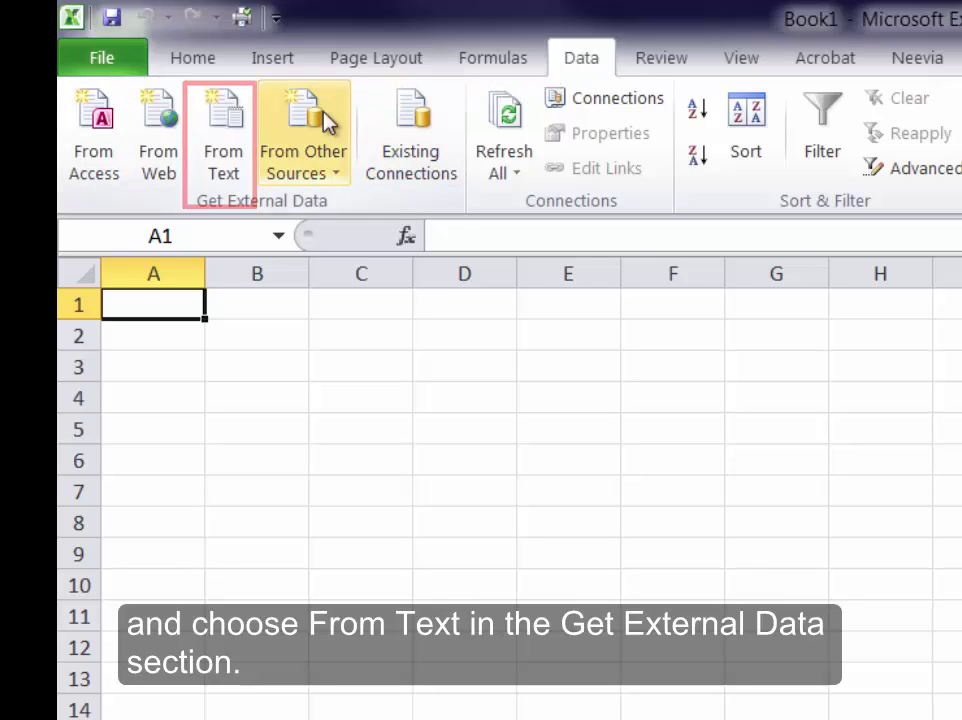
left_click(225, 150)
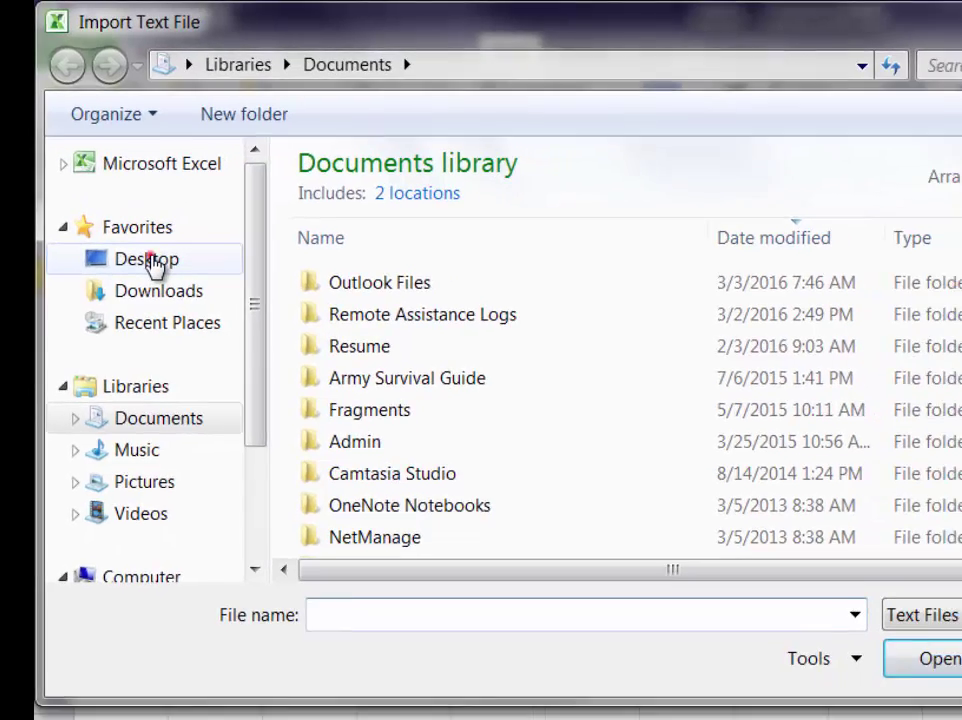
left_click(187, 287)
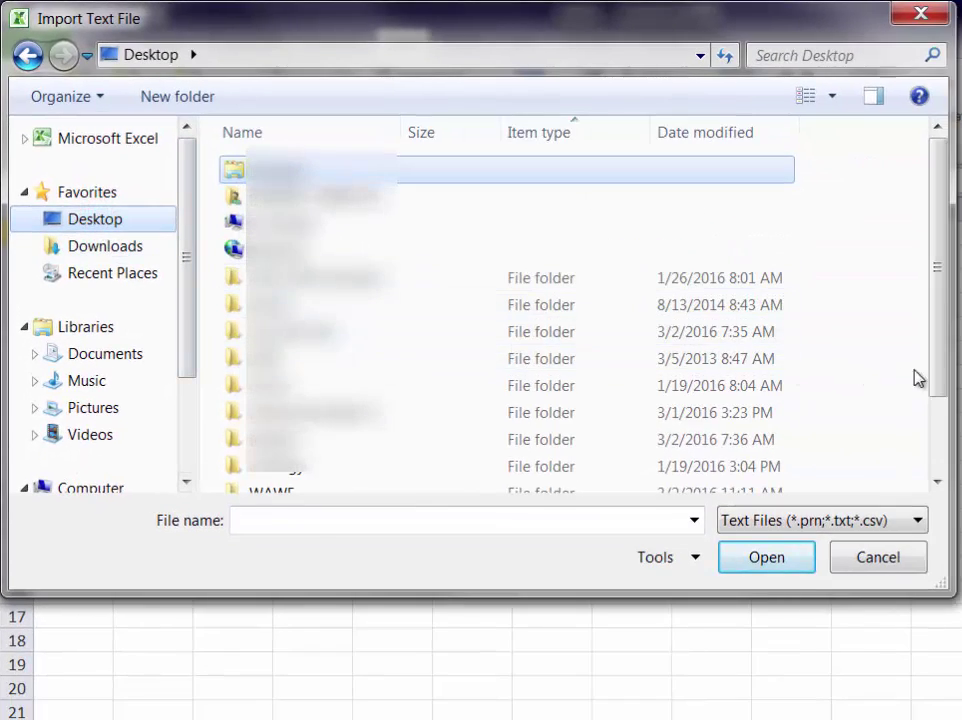
left_click_drag(938, 378, 938, 455)
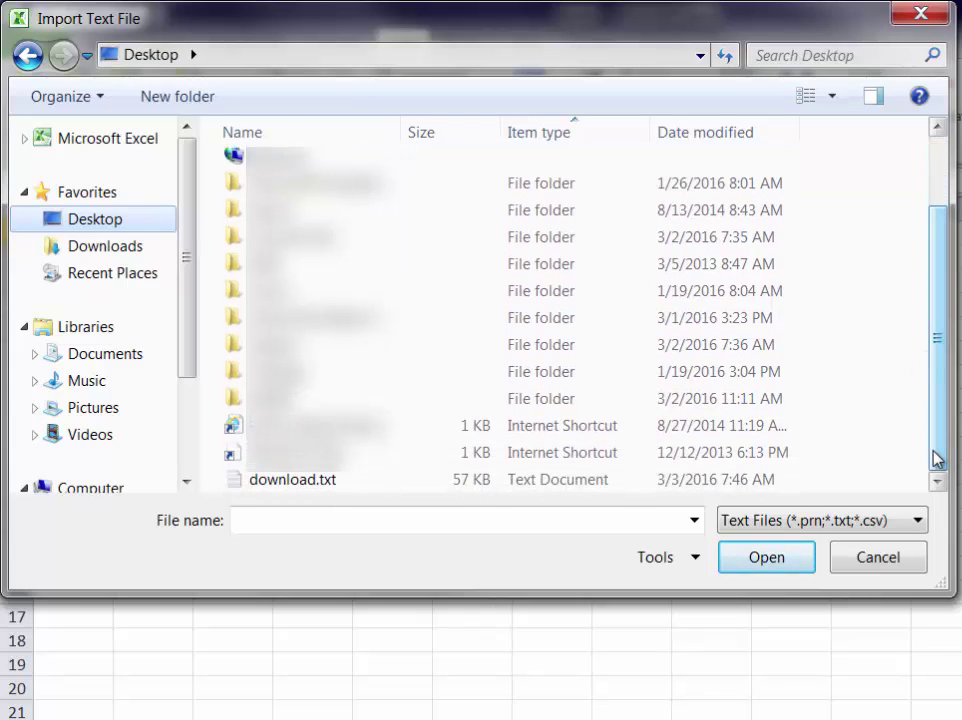
left_click(292, 481)
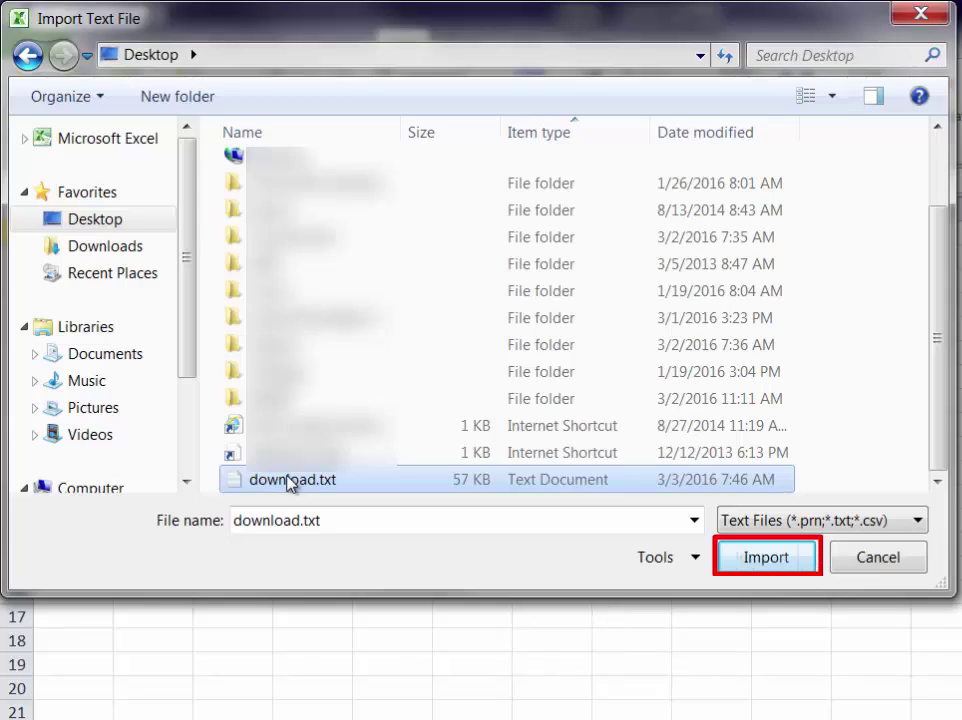
double_click(290, 483)
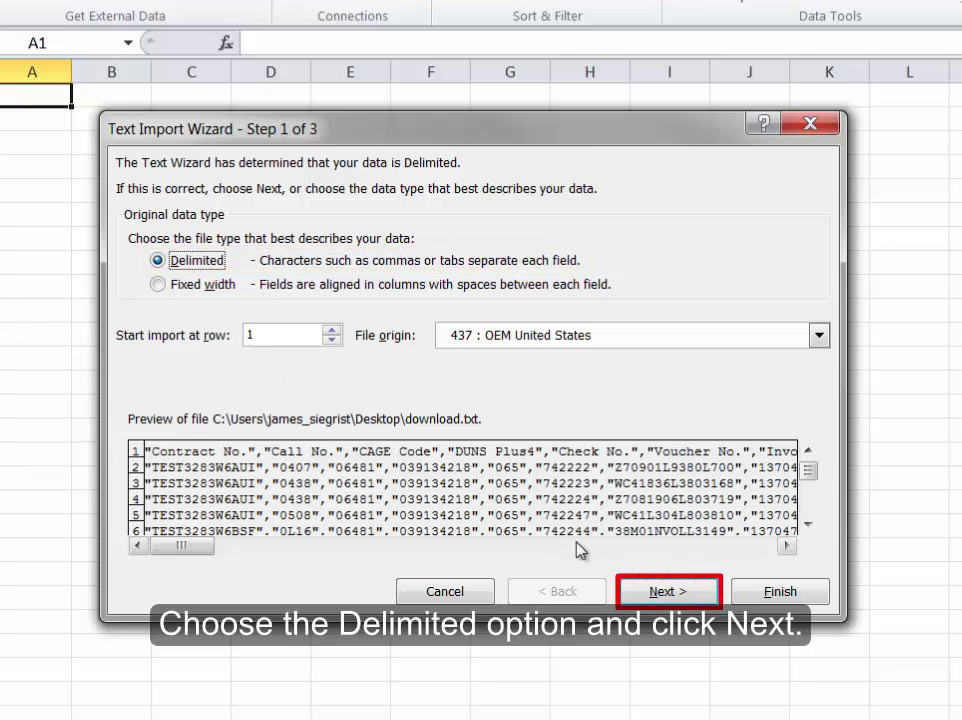
Import the file as delimited data with Comma as the only delimiter, placing it in the existing worksheet at cell A1.
left_click(654, 591)
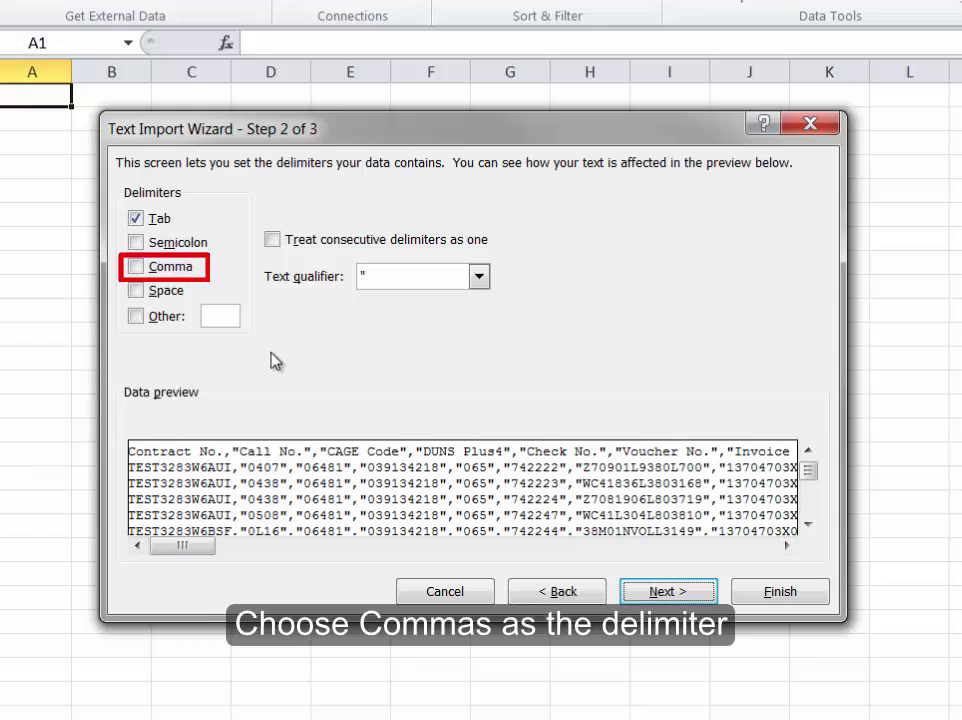
left_click(137, 219)
left_click(136, 267)
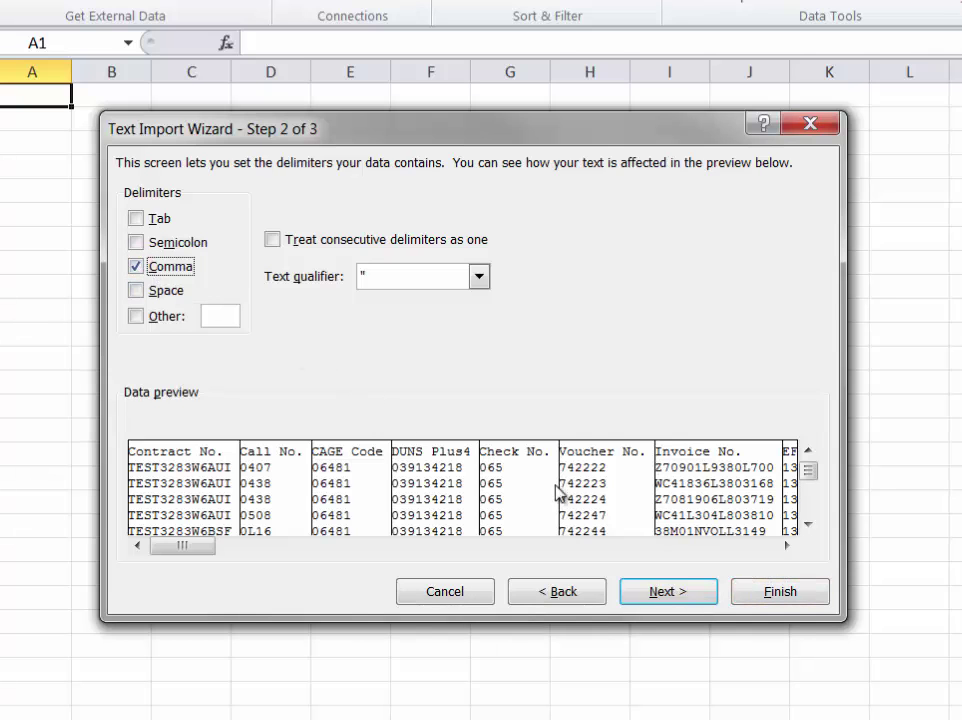
left_click(778, 593)
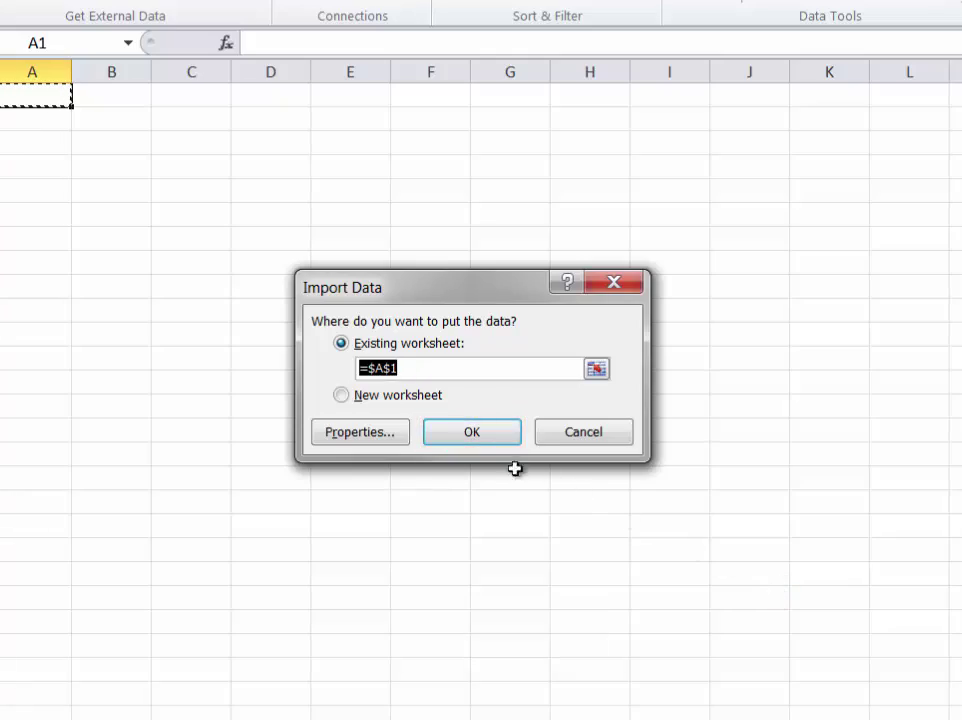
left_click(455, 438)
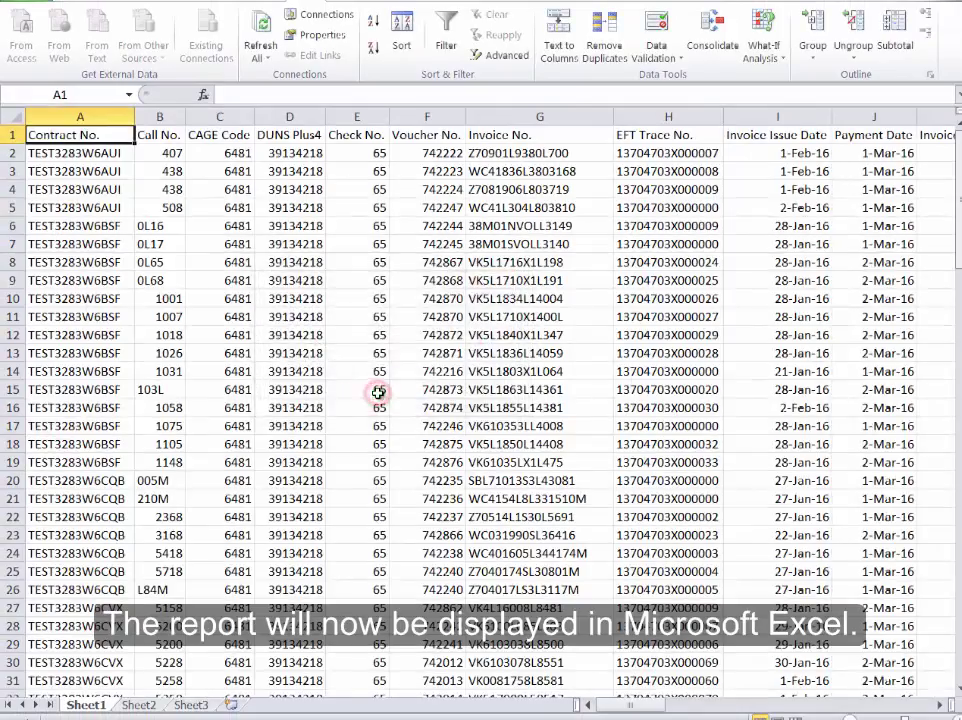